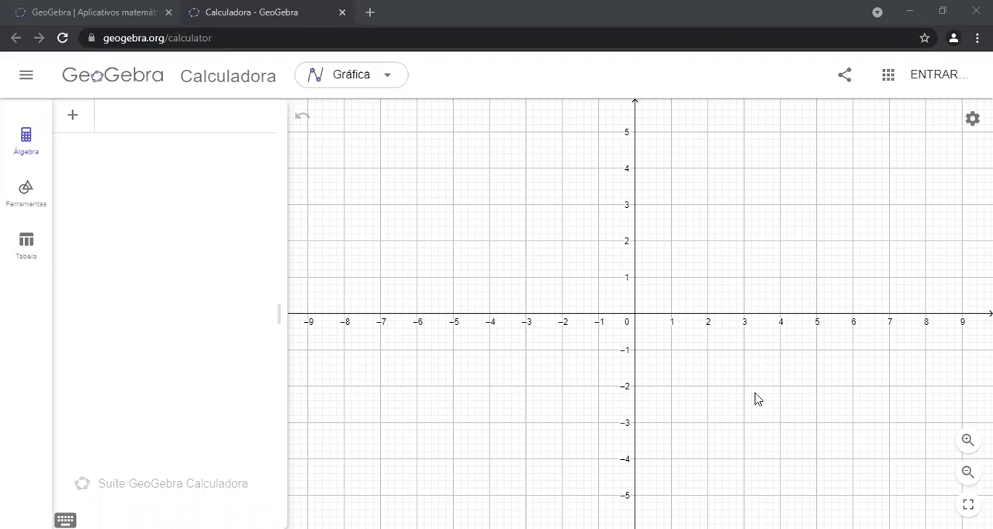
Begin a function definition with f(x) in the first algebra entry of the calculator
left_click(142, 7)
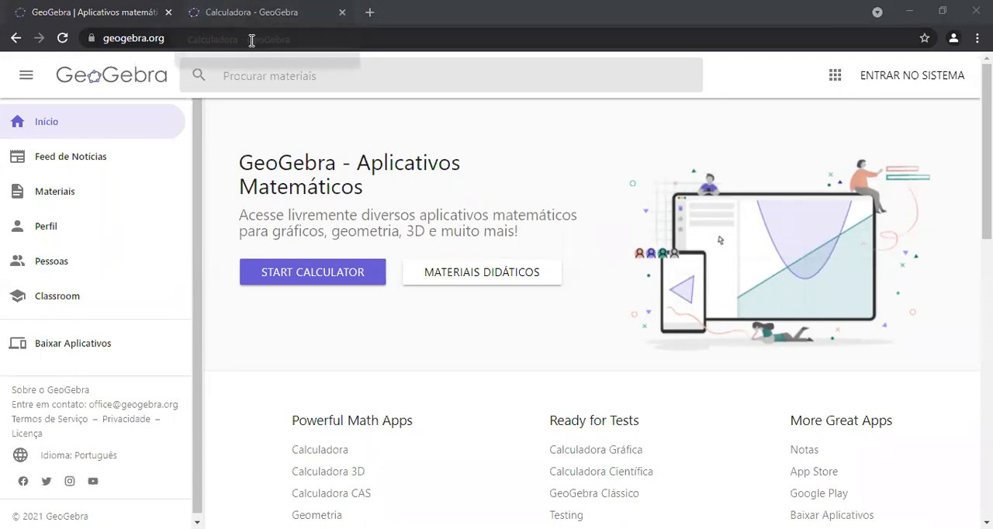
left_click(250, 14)
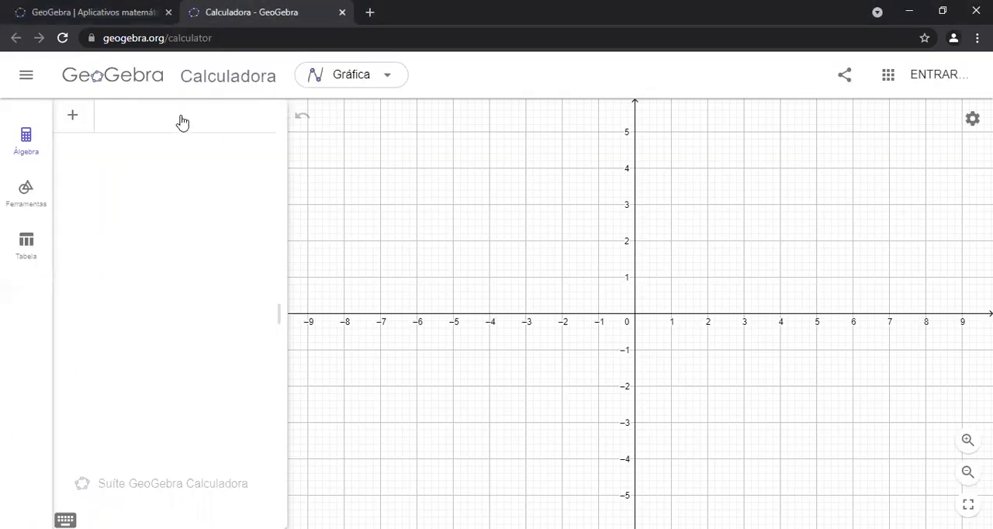
type("f(x)")
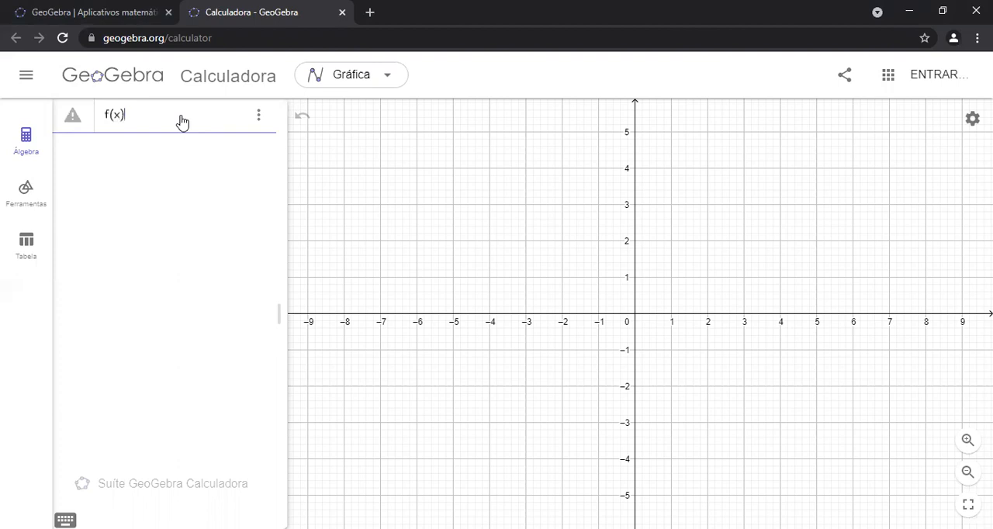
type("x^2")
key("BackSpace")
key("BackSpace")
type("^2")
key("BackSpace")
key("BackSpace")
type("=")
key("BackSpace")
key("BackSpace")
Complete the definition as f(x) = x^2 and plot its parabola
type("=x")
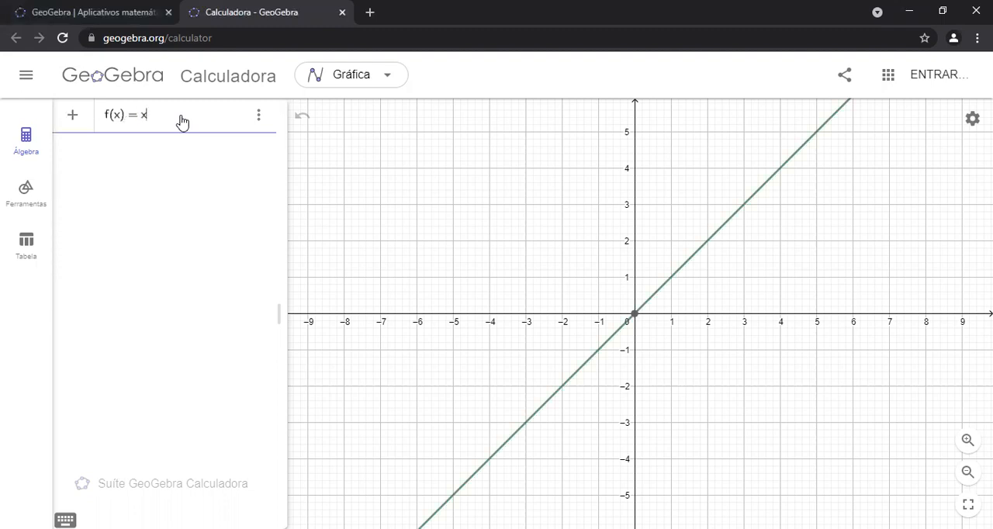
type("^2")
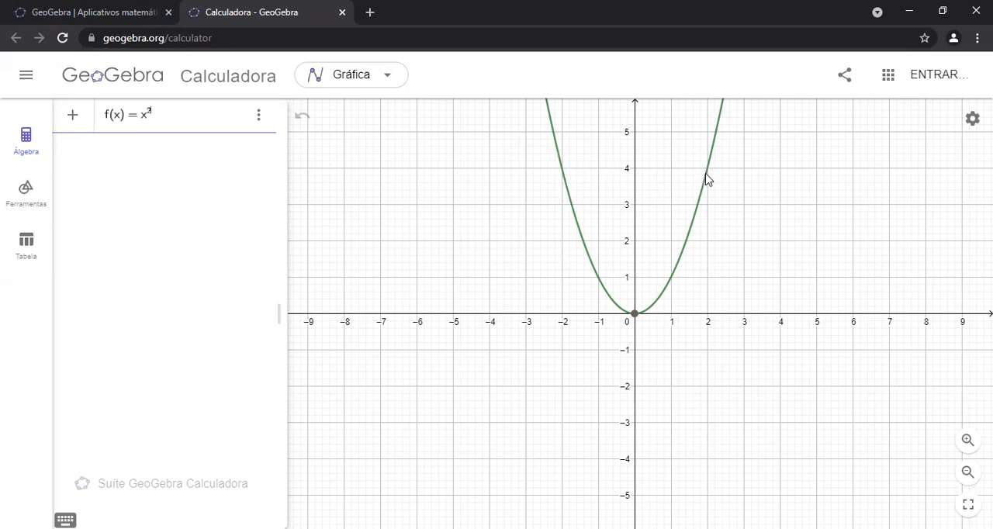
left_click_drag(763, 215, 718, 275)
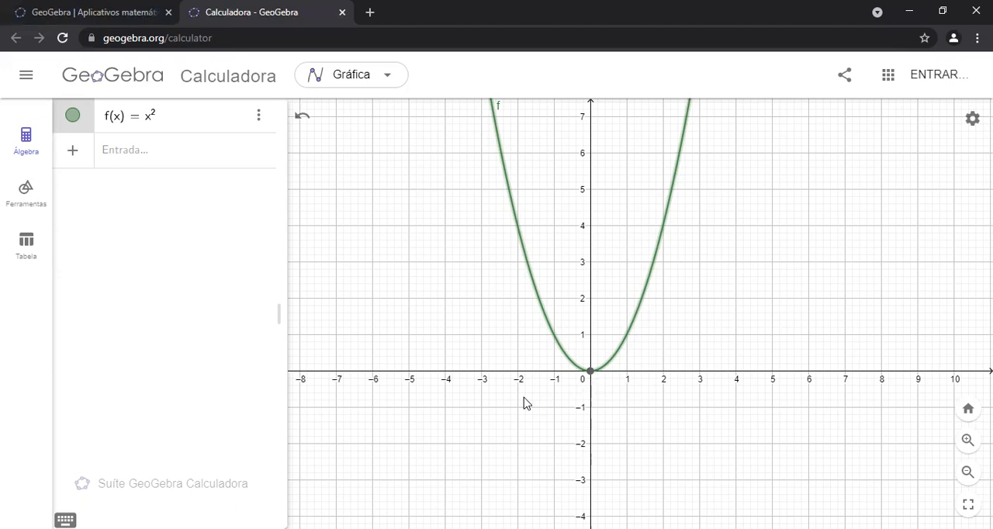
Define a second function, g(x) = x^2 + 4x - 5, in a new algebra entry
left_click(147, 155)
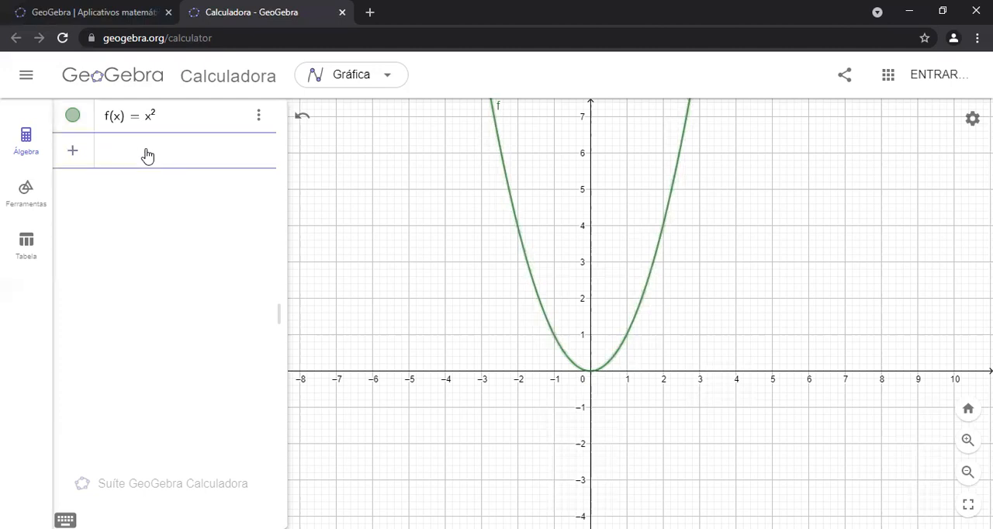
type("g(x) =")
left_click(66, 520)
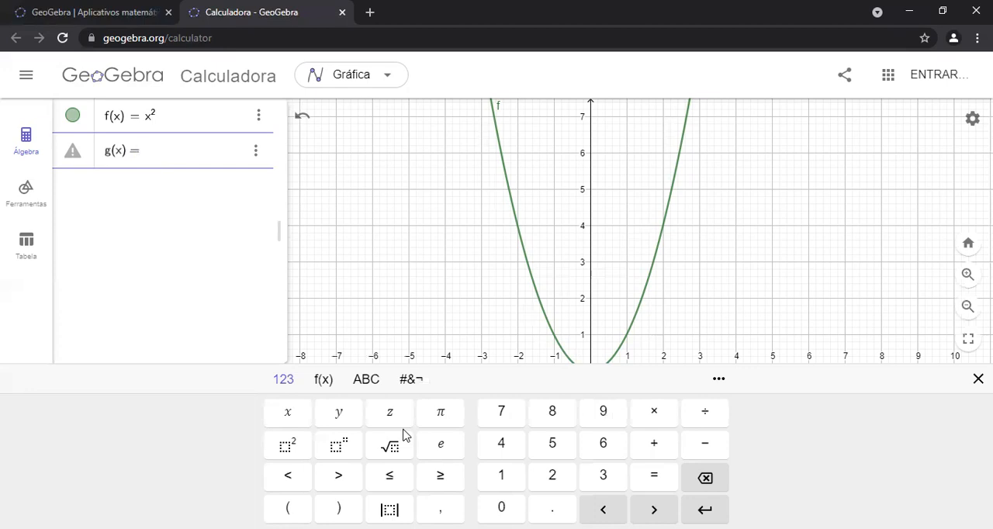
left_click(299, 419)
left_click(292, 445)
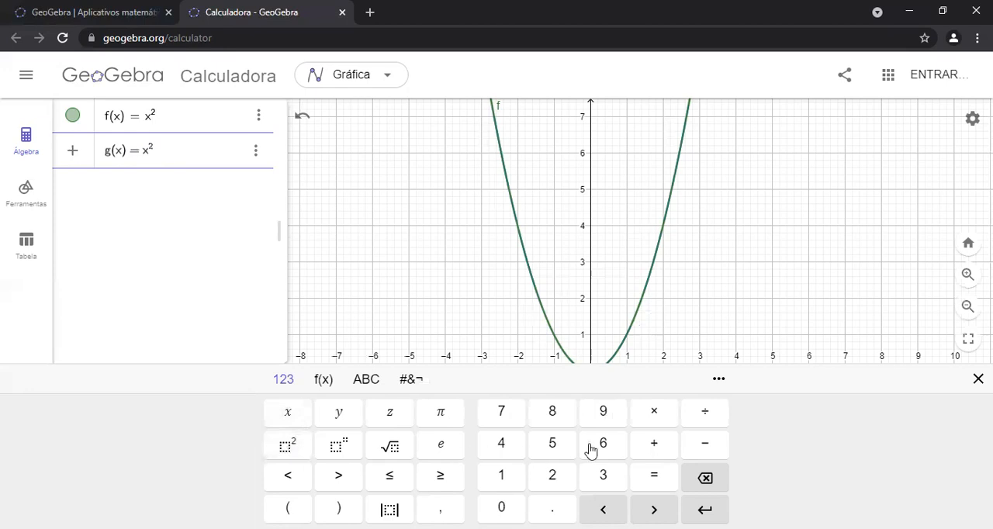
left_click(644, 449)
left_click(504, 444)
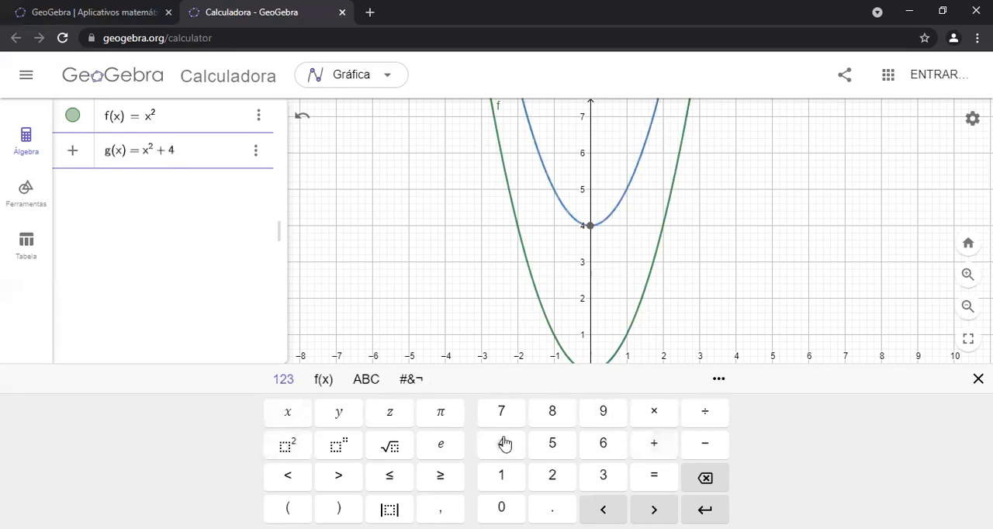
left_click(284, 419)
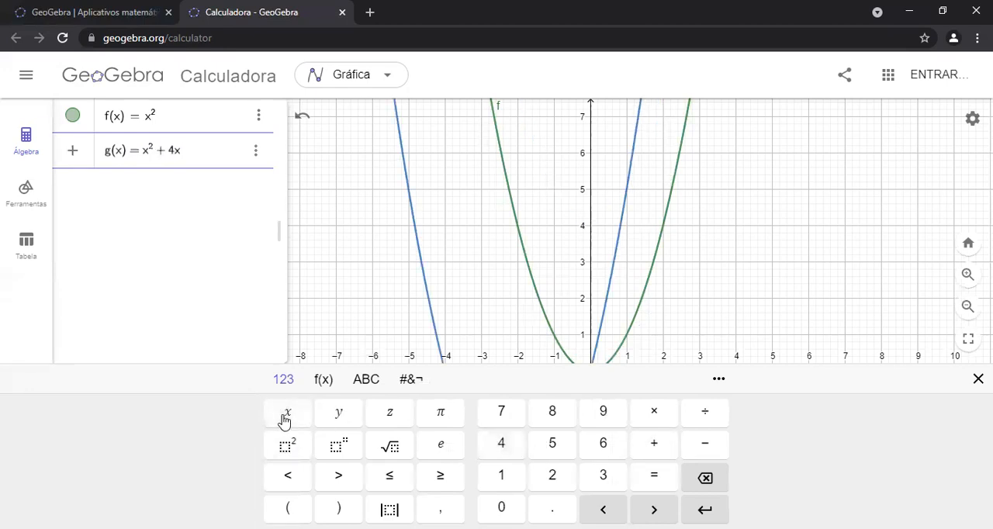
left_click(703, 447)
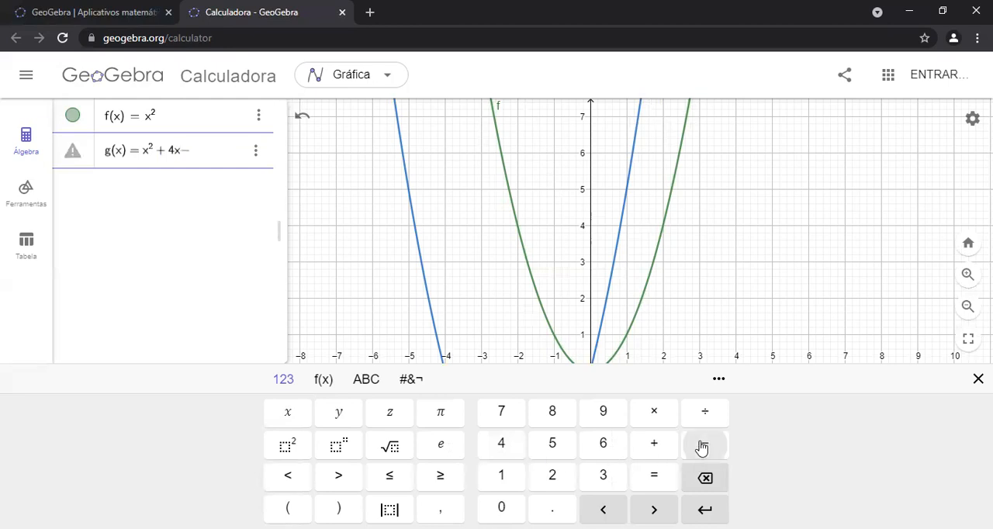
left_click(561, 446)
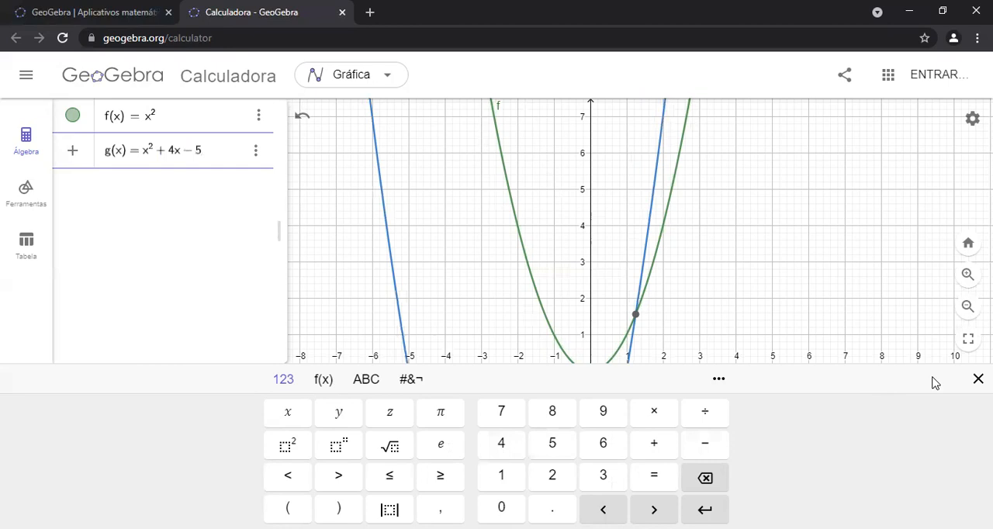
left_click(979, 378)
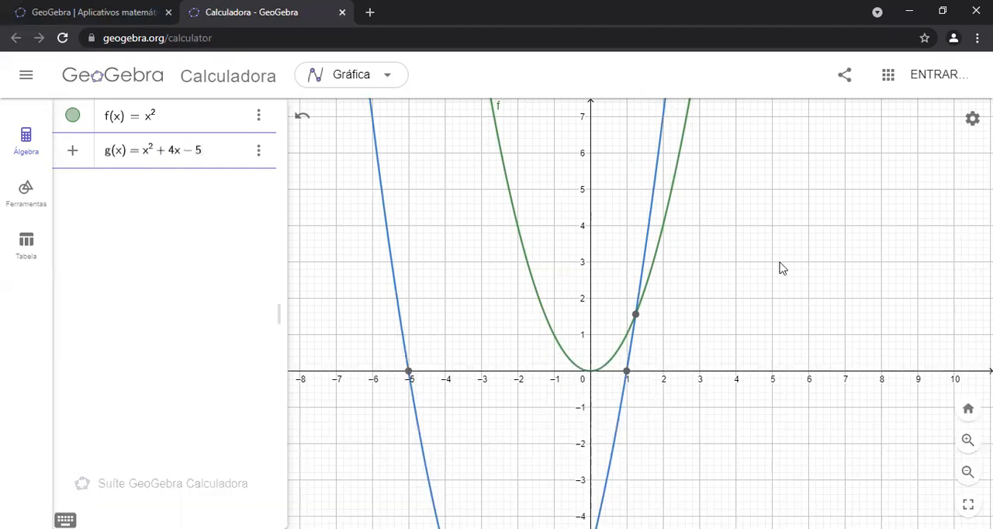
Examine the g parabola from its x-axis intercepts down to its vertex
left_click(967, 474)
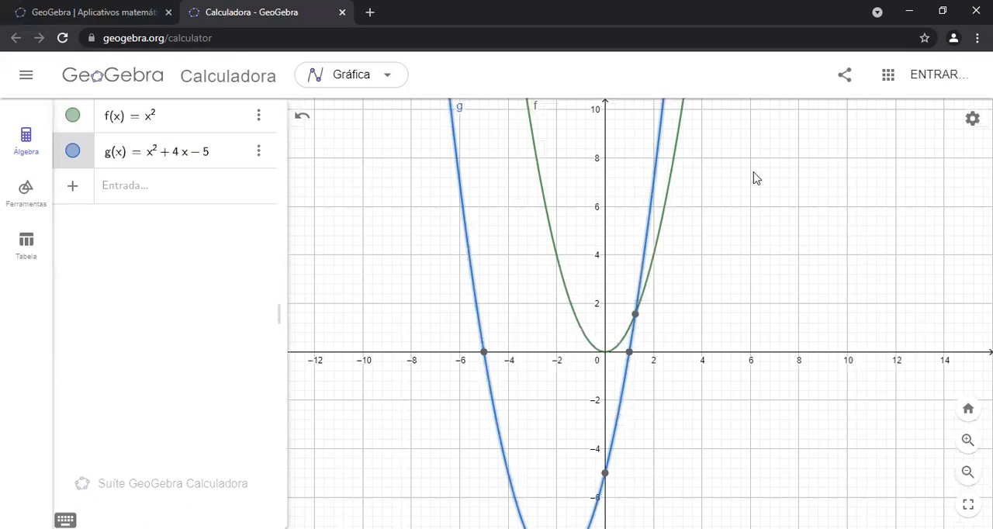
left_click_drag(753, 173, 723, 203)
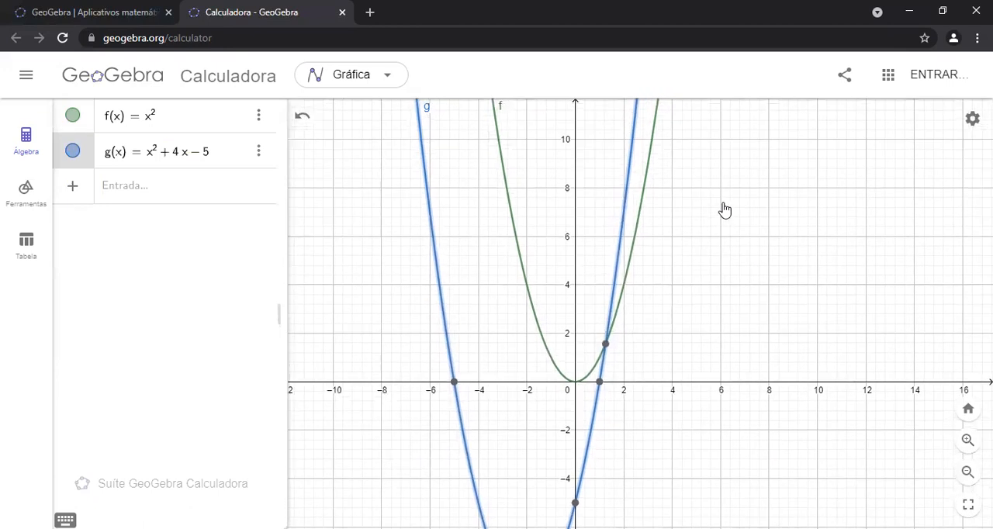
left_click(969, 444)
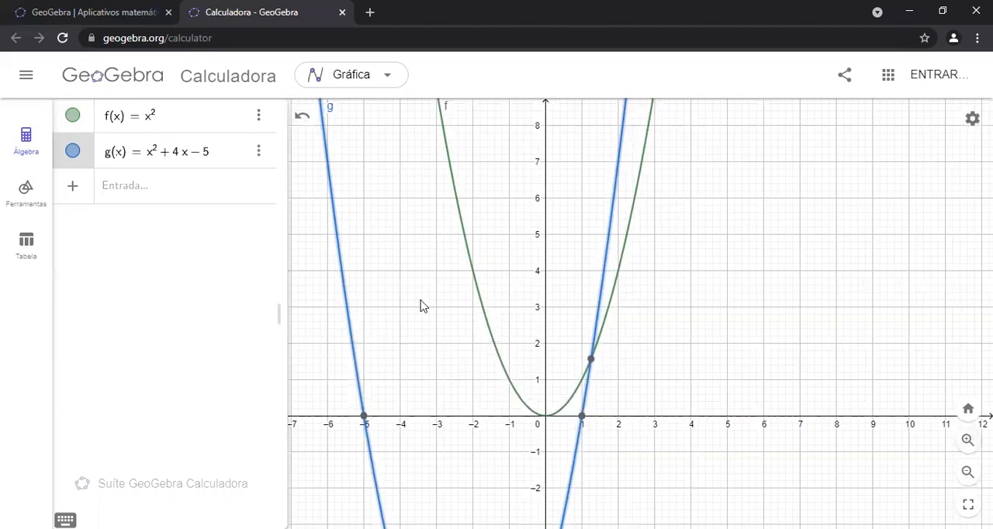
left_click_drag(400, 305, 439, 182)
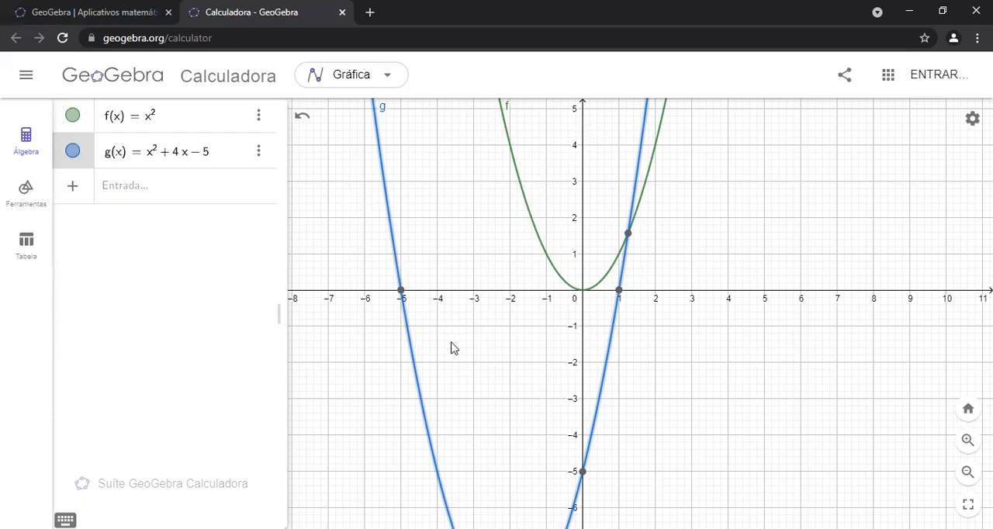
left_click_drag(453, 350, 455, 307)
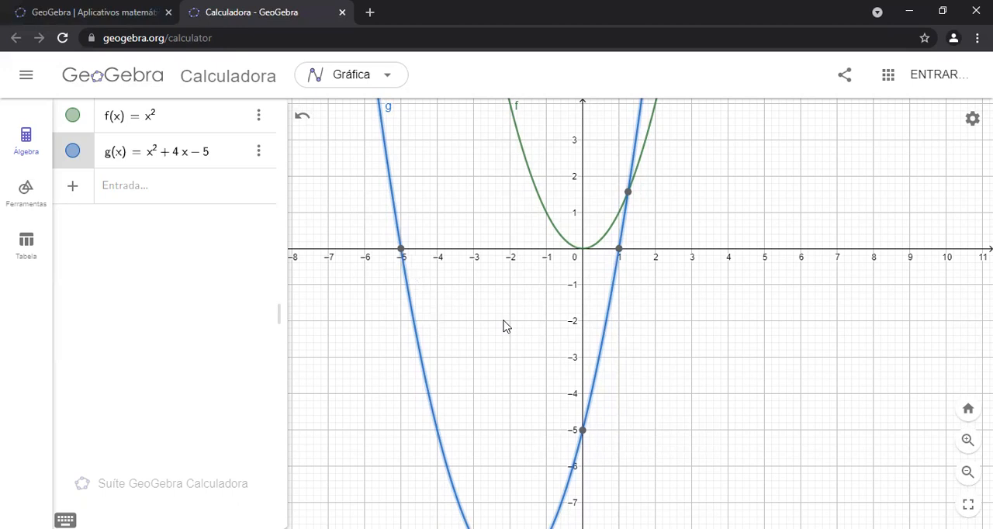
left_click_drag(505, 295, 475, 224)
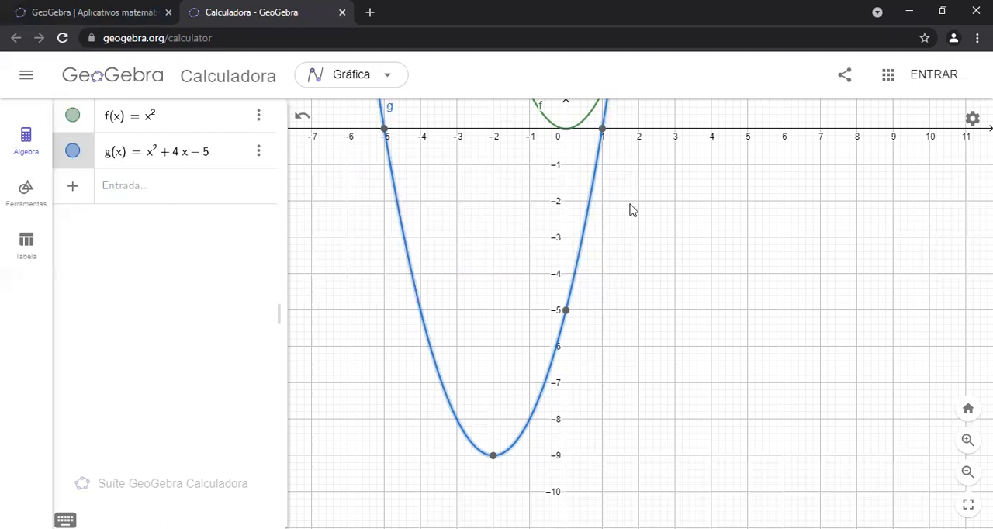
Reselect the g curve to check its additional options and highlight its intercepts and vertex
left_click(697, 245)
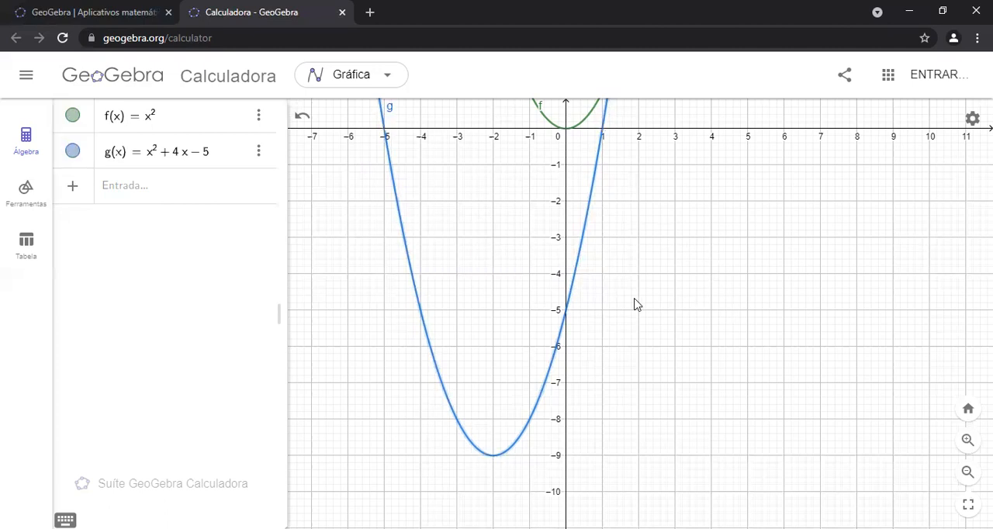
left_click(420, 316)
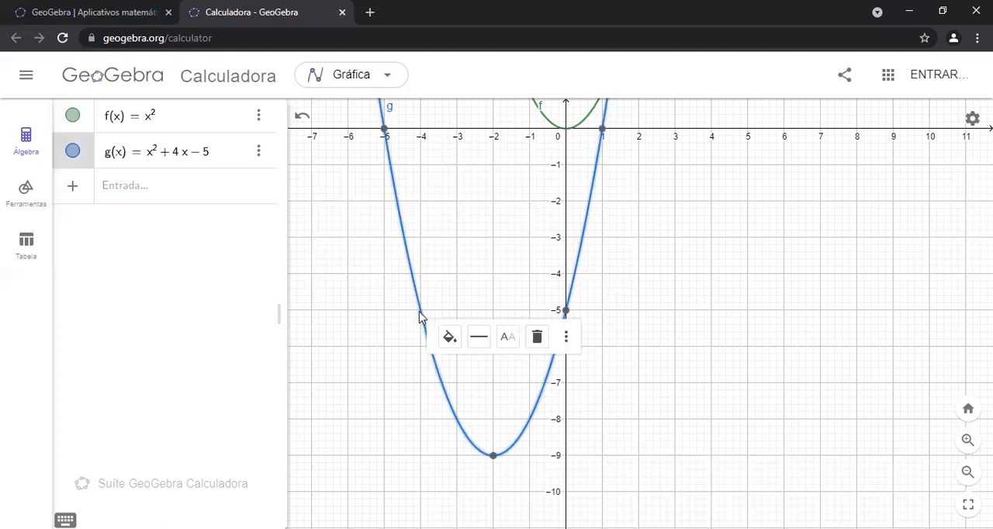
left_click(566, 338)
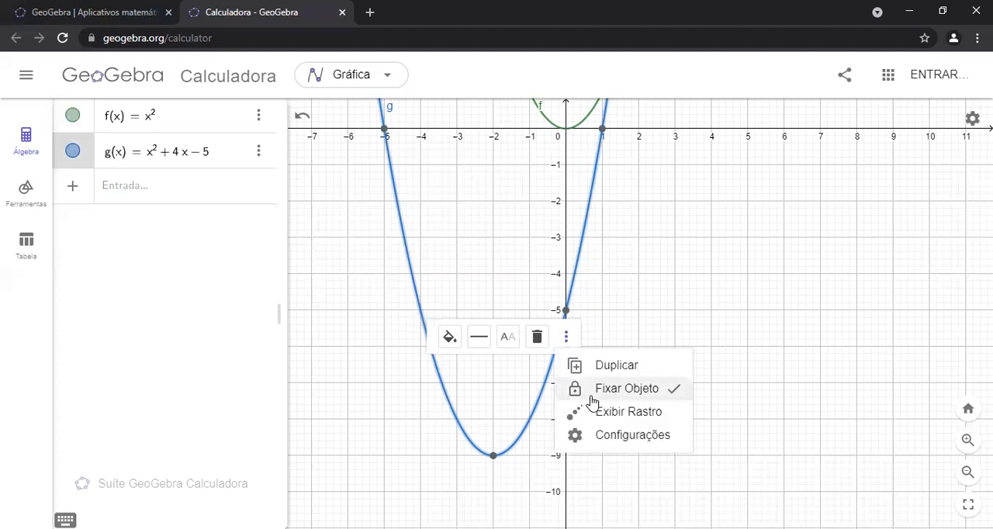
left_click(631, 321)
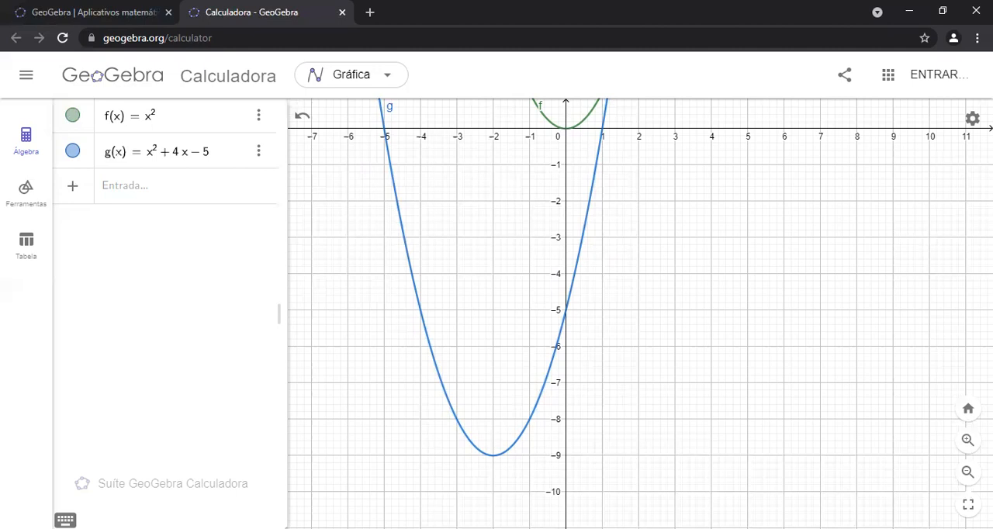
left_click_drag(512, 233, 561, 443)
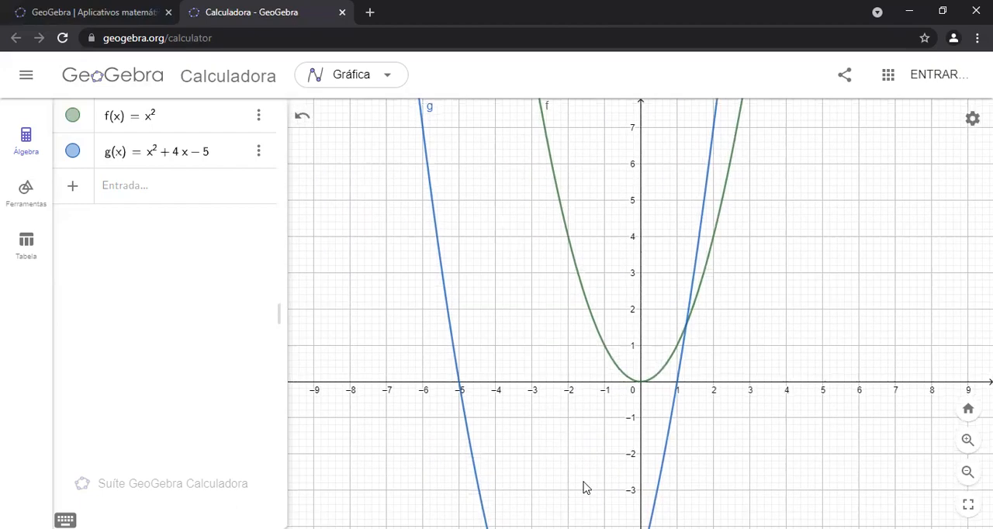
left_click_drag(568, 437, 528, 228)
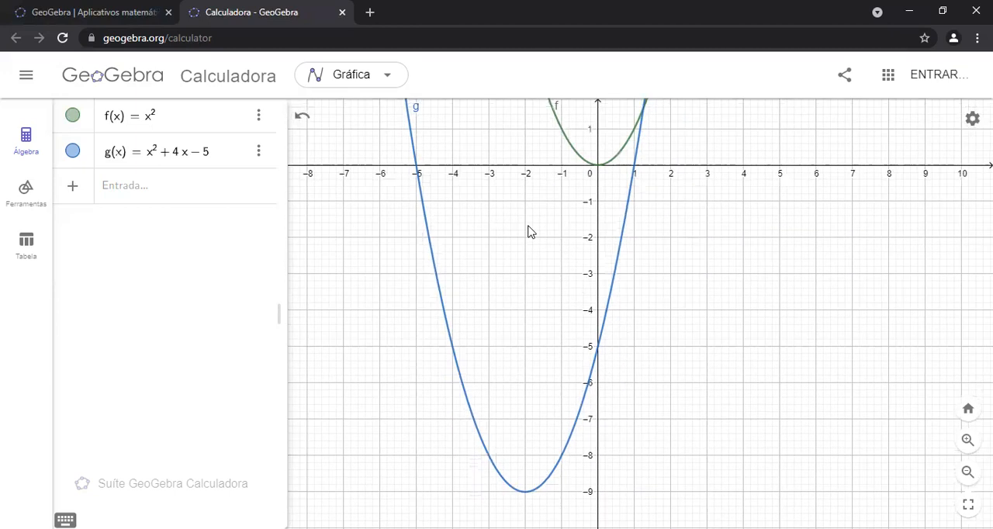
left_click(459, 377)
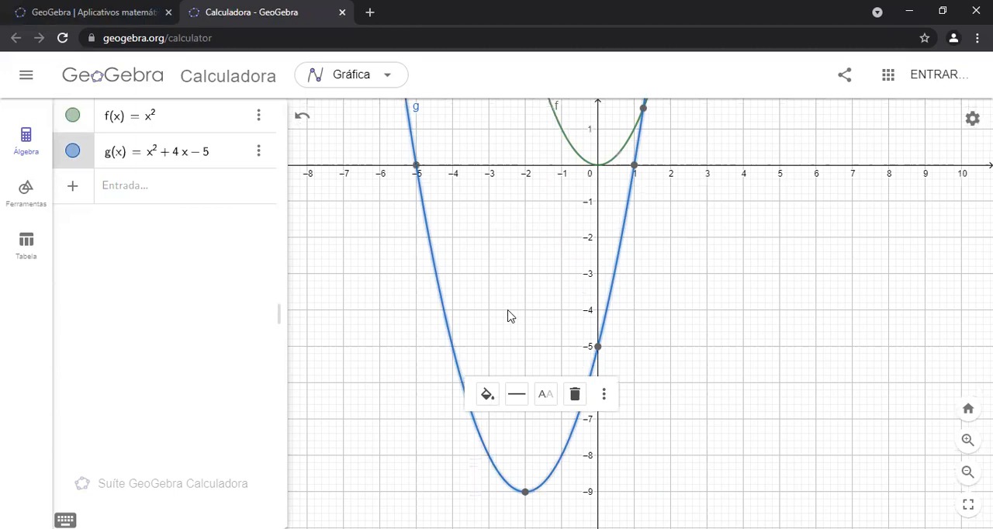
left_click_drag(508, 313, 505, 280)
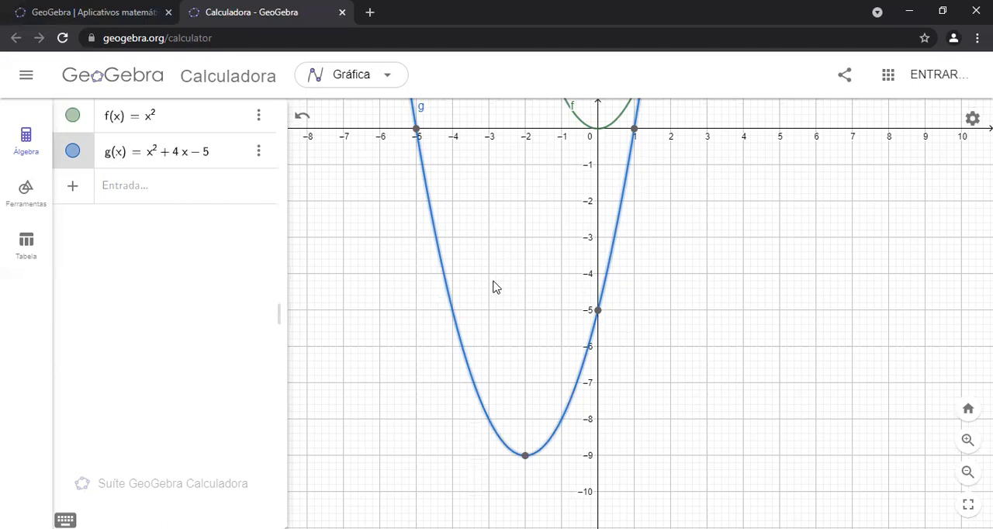
Begin a third function definition with h(x) = in a new algebra entry
left_click(205, 193)
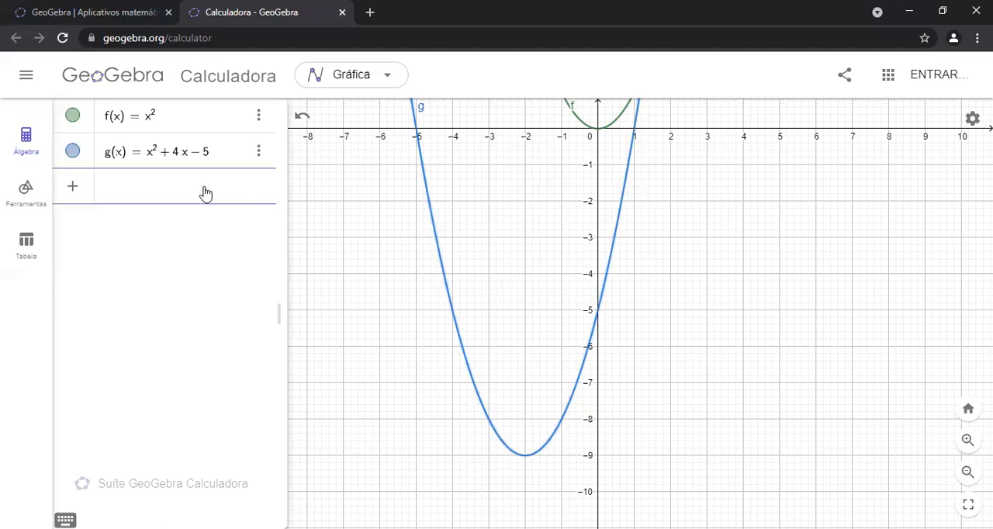
type("h(x) =")
left_click(65, 520)
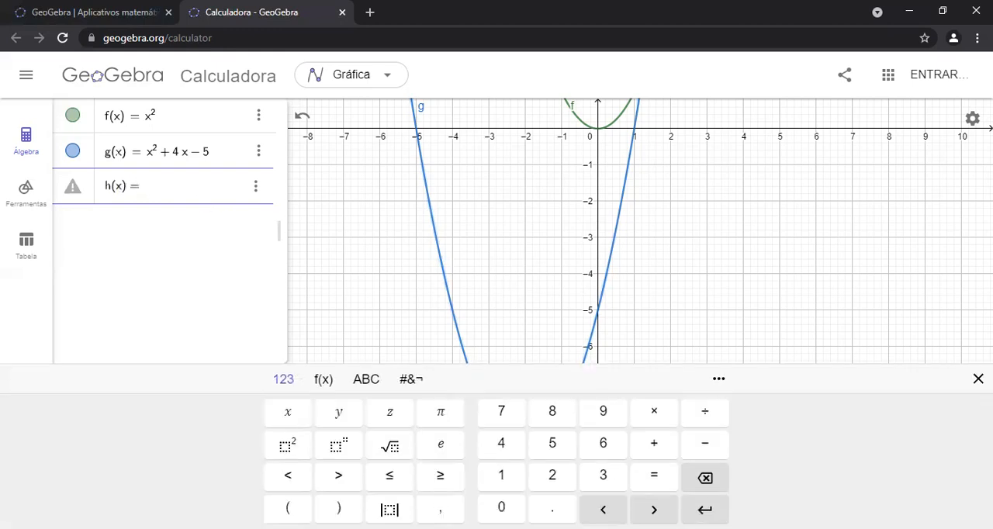
left_click(288, 412)
left_click(288, 444)
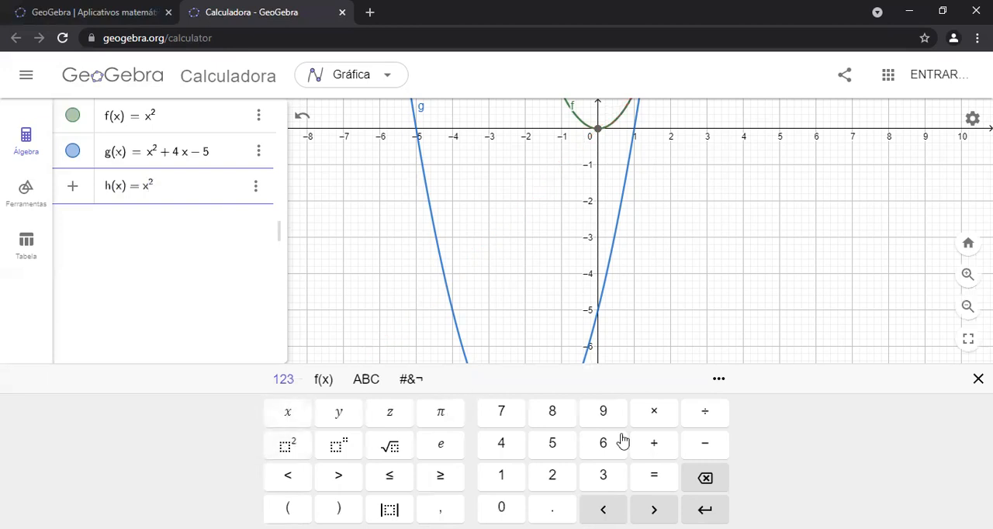
left_click(704, 479)
left_click(704, 480)
Complete the third function as h(x) = -4x^2 + 4
left_click(714, 445)
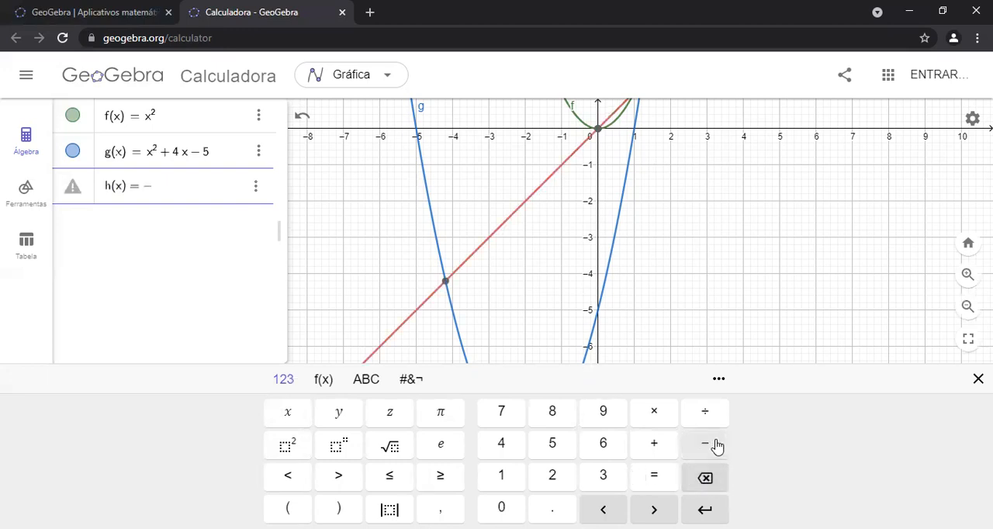
left_click(502, 443)
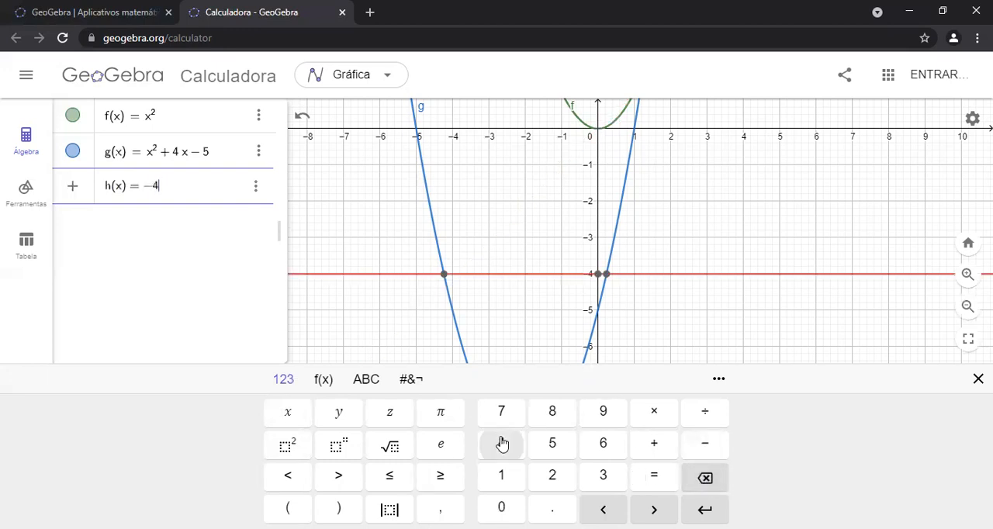
left_click(289, 412)
left_click(287, 444)
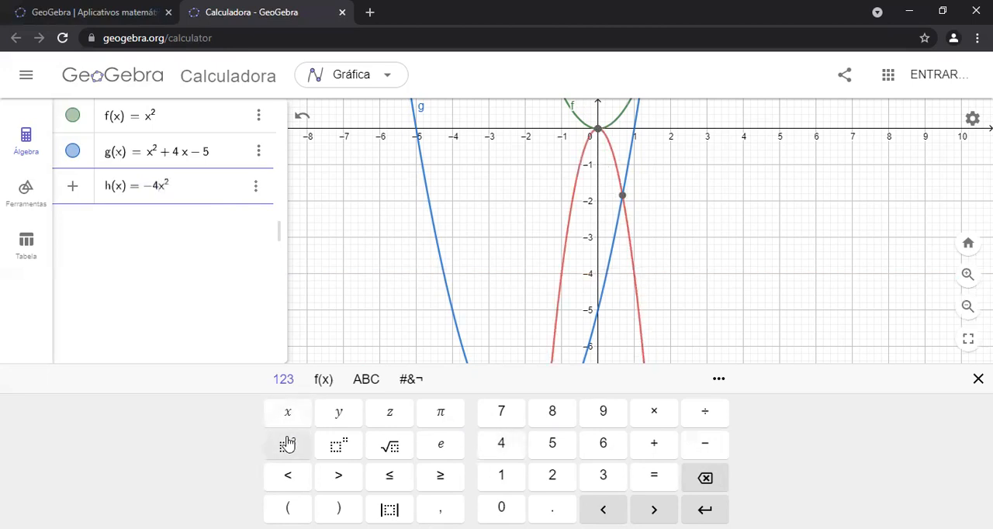
left_click(657, 445)
left_click(512, 445)
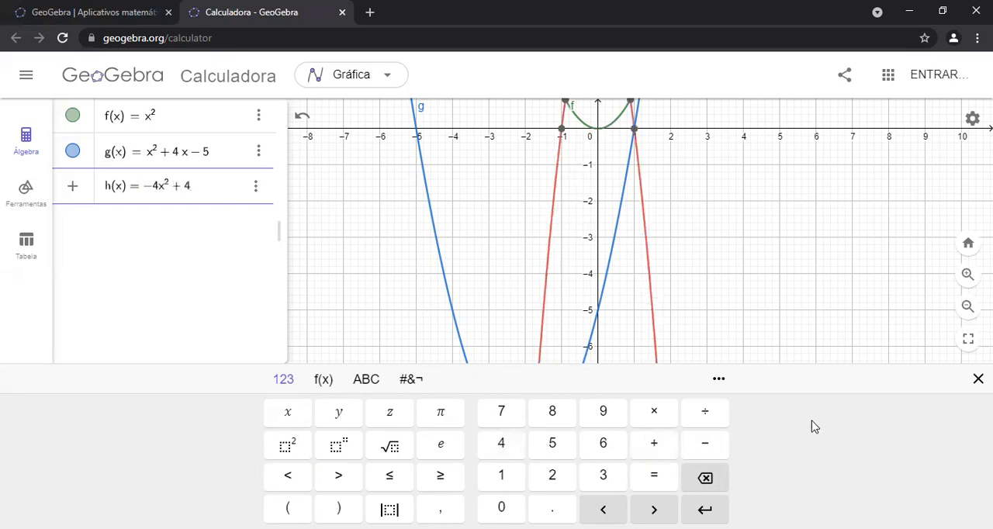
Dismiss the on-screen keyboard and examine the upper part of the h parabola, selecting its vertex on the y-axis
left_click(978, 379)
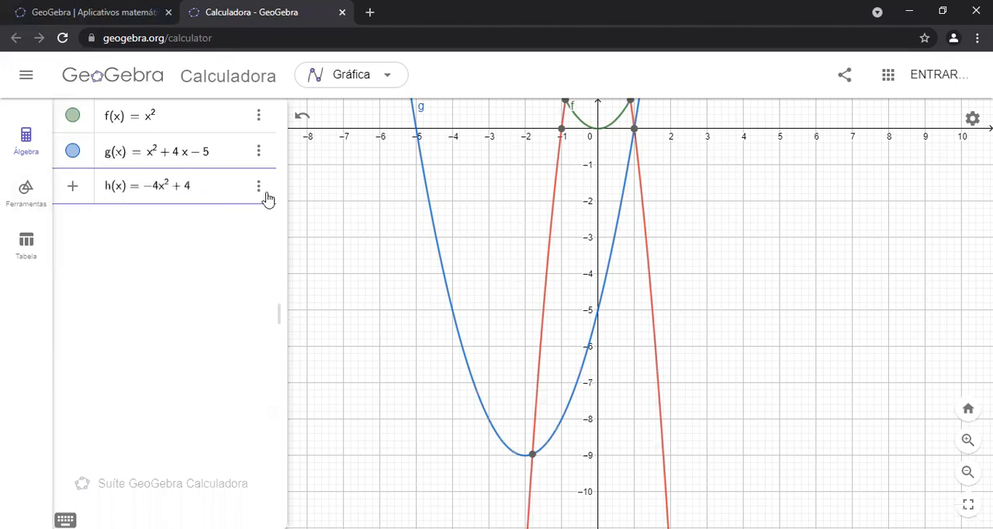
left_click_drag(495, 222, 476, 272)
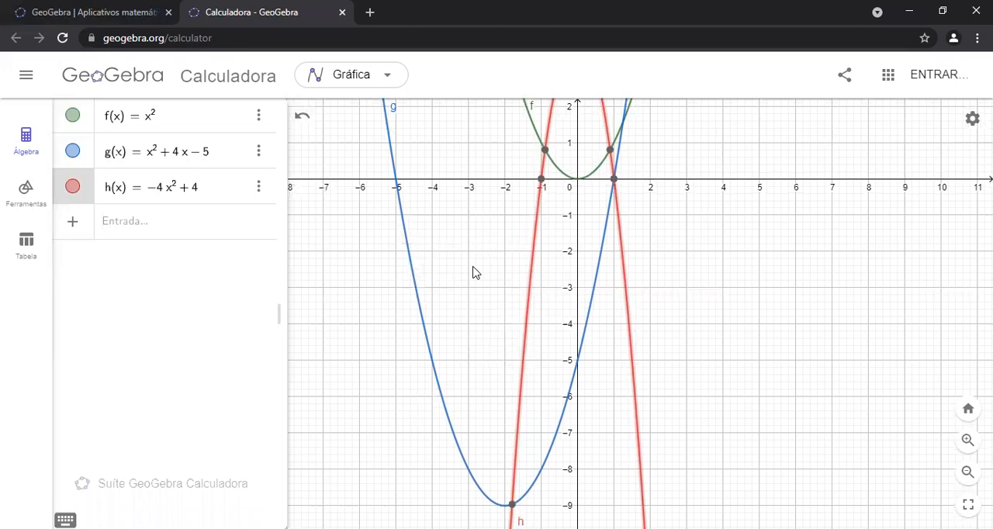
left_click_drag(646, 293, 634, 342)
left_click_drag(702, 322, 651, 338)
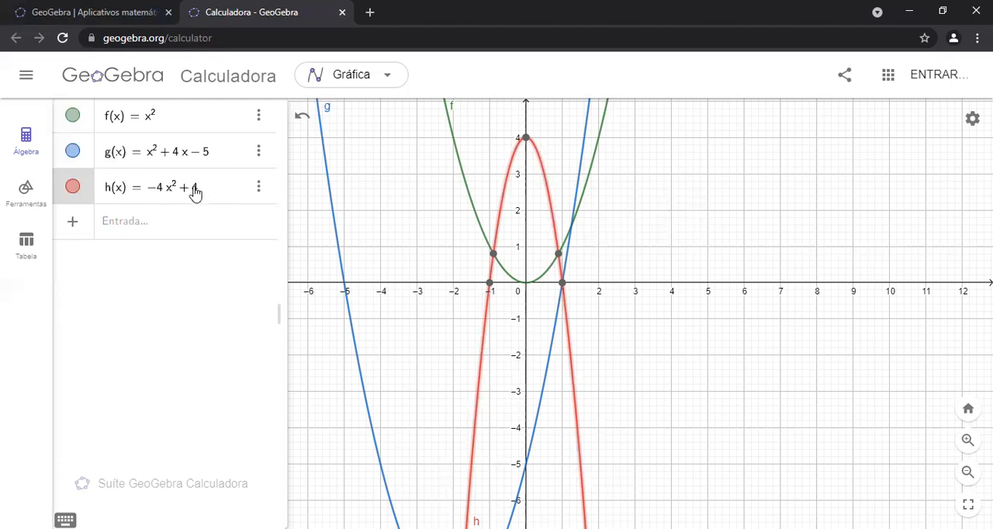
left_click(525, 137)
Examine the h parabola's x-axis intercepts and its opening direction alongside the f and g curves
left_click_drag(426, 237, 444, 242)
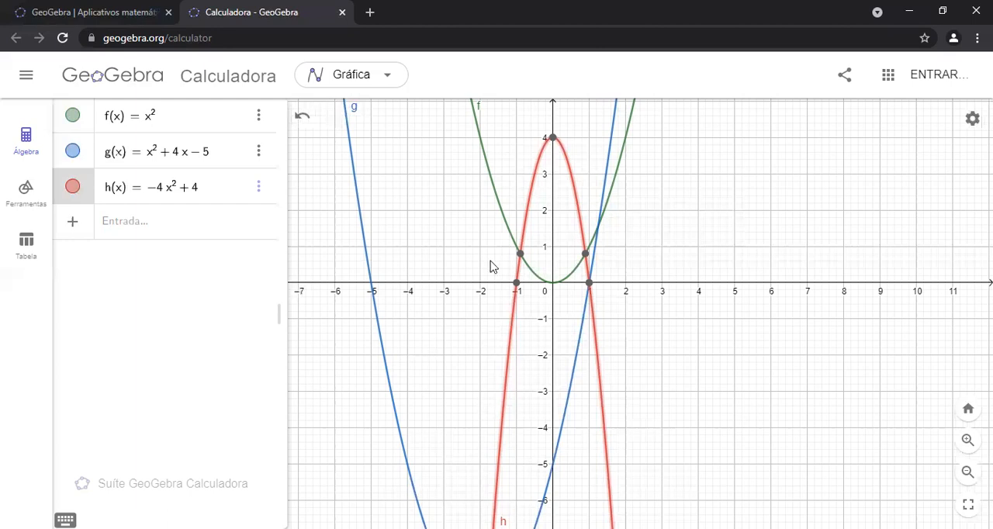
left_click_drag(675, 259, 752, 300)
left_click_drag(503, 260, 482, 190)
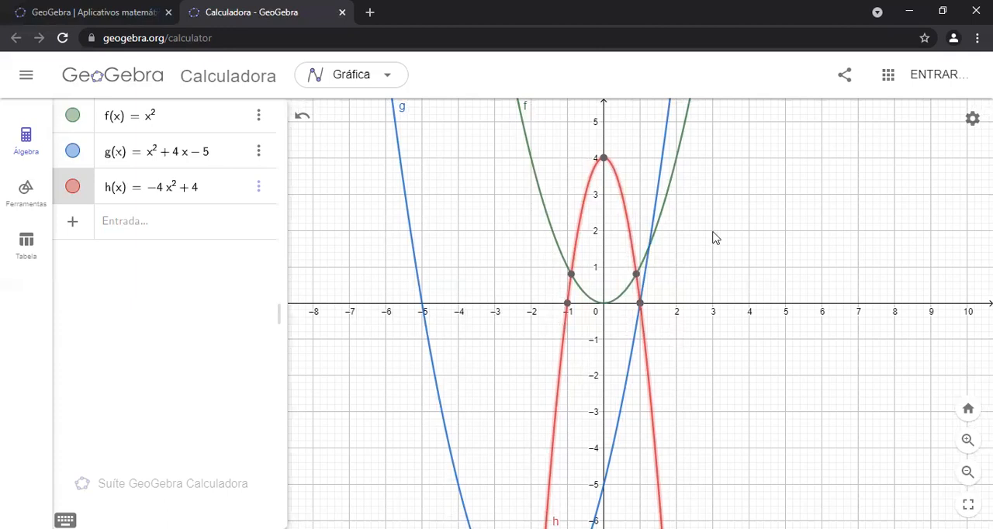
left_click_drag(694, 206, 669, 200)
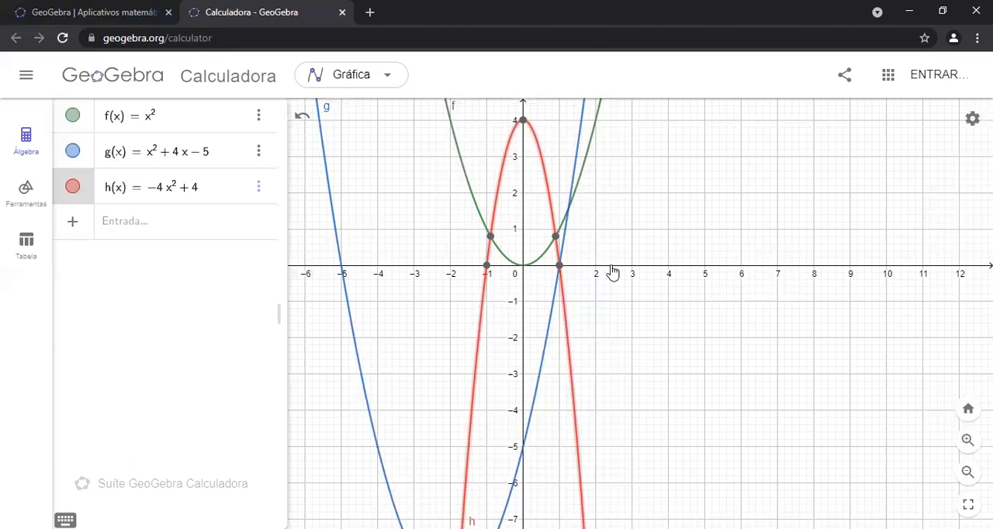
left_click_drag(441, 215, 479, 215)
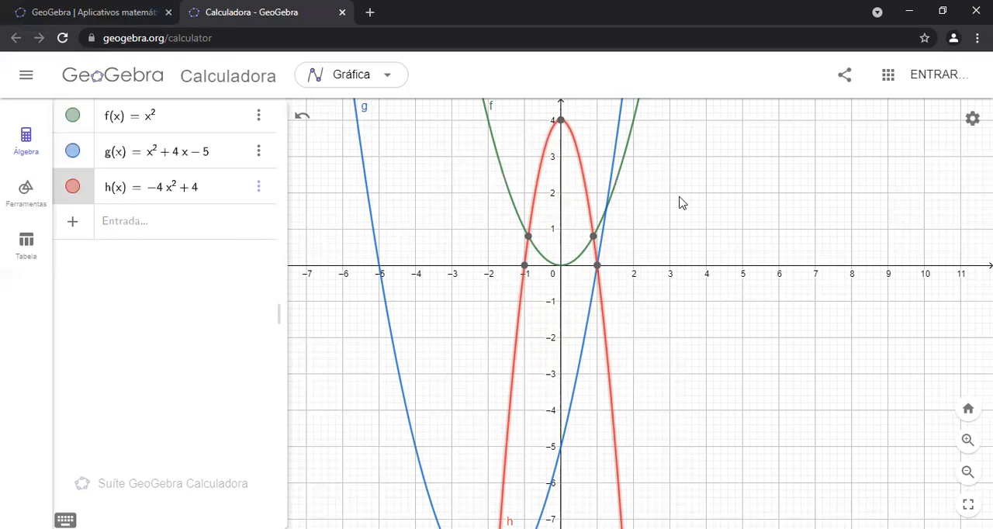
left_click_drag(651, 249, 603, 328)
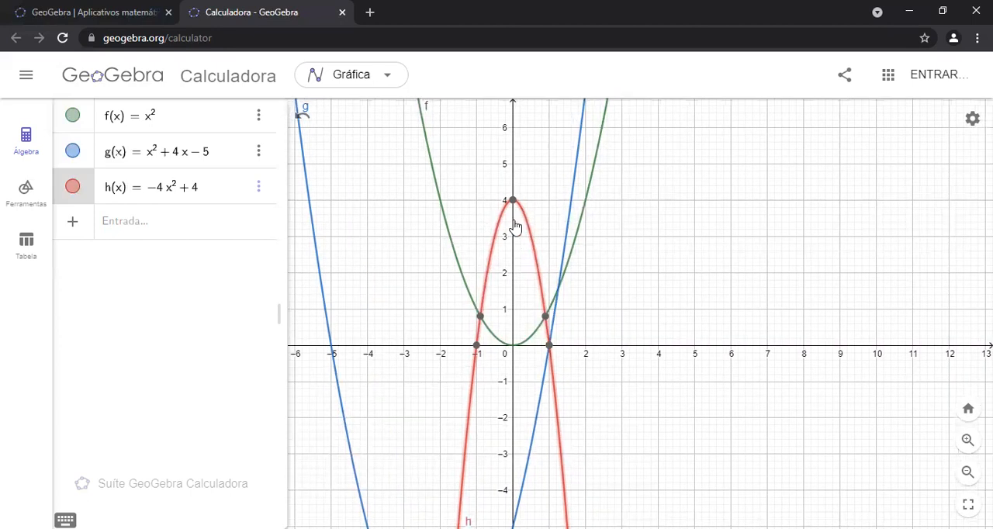